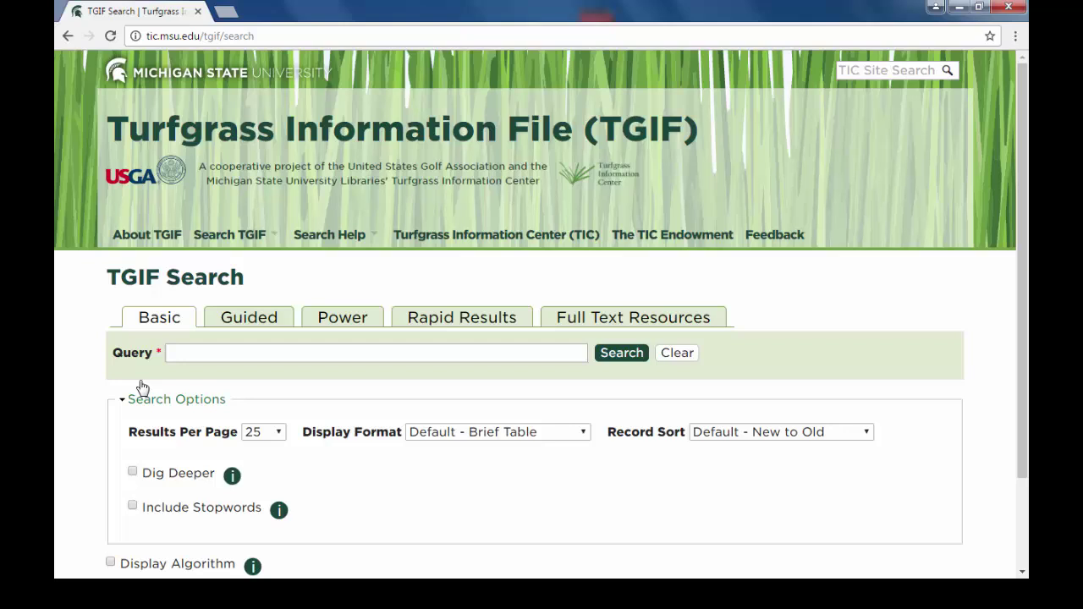
- Search TGIF for the suggested 'overseeding bermudagrass' query, returning 1019 results
{"action": "left_click", "coordinate": [185, 356]}
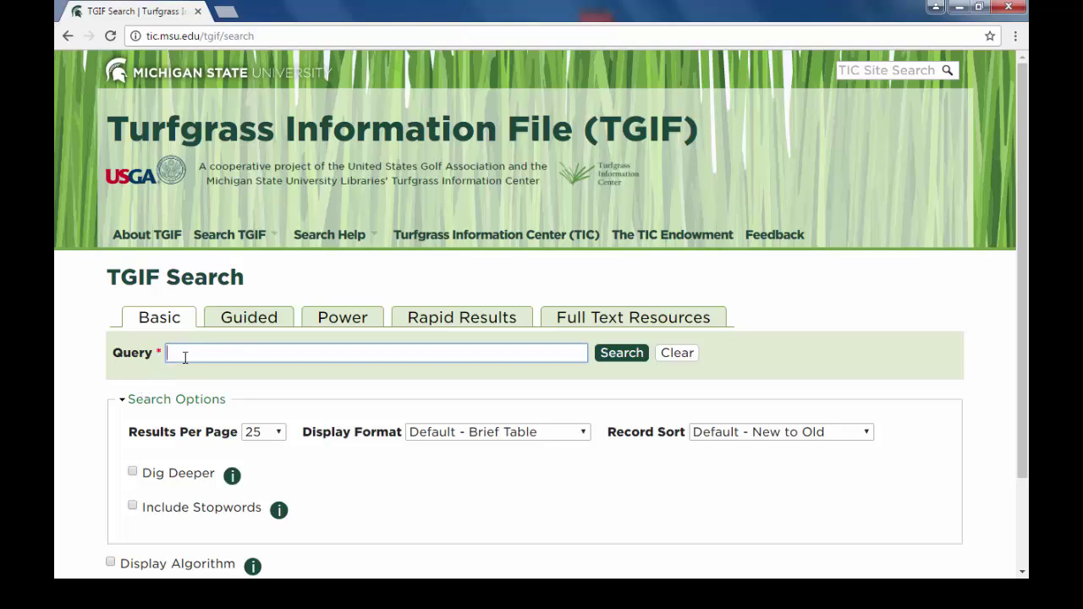
{"action": "type", "text": "overseeding bermudagrass"}
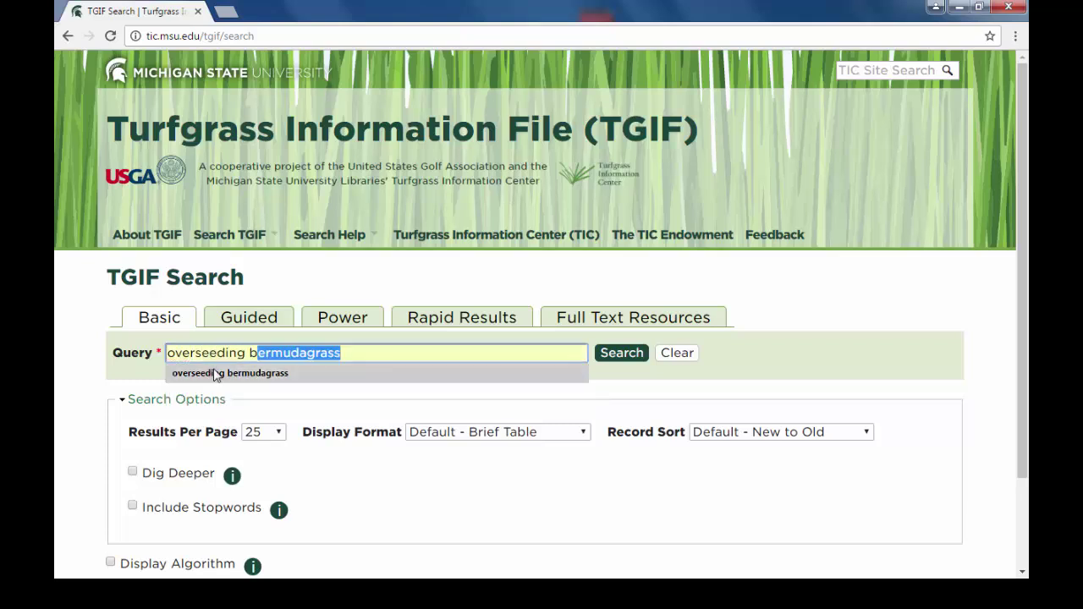
{"action": "left_click", "coordinate": [213, 373]}
{"action": "left_click", "coordinate": [620, 353]}
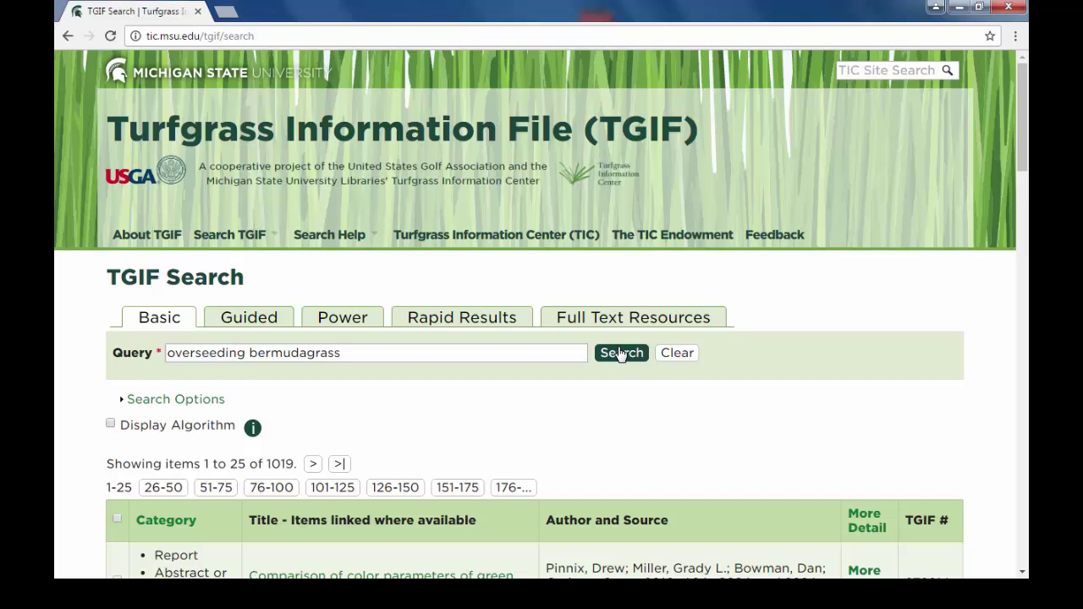
- Shorten 'overseeding' to 'overseed' in the query and rerun the search
{"action": "left_click", "coordinate": [247, 353]}
{"action": "key", "text": "BackSpace"}
{"action": "key", "text": "BackSpace"}
{"action": "key", "text": "BackSpace"}
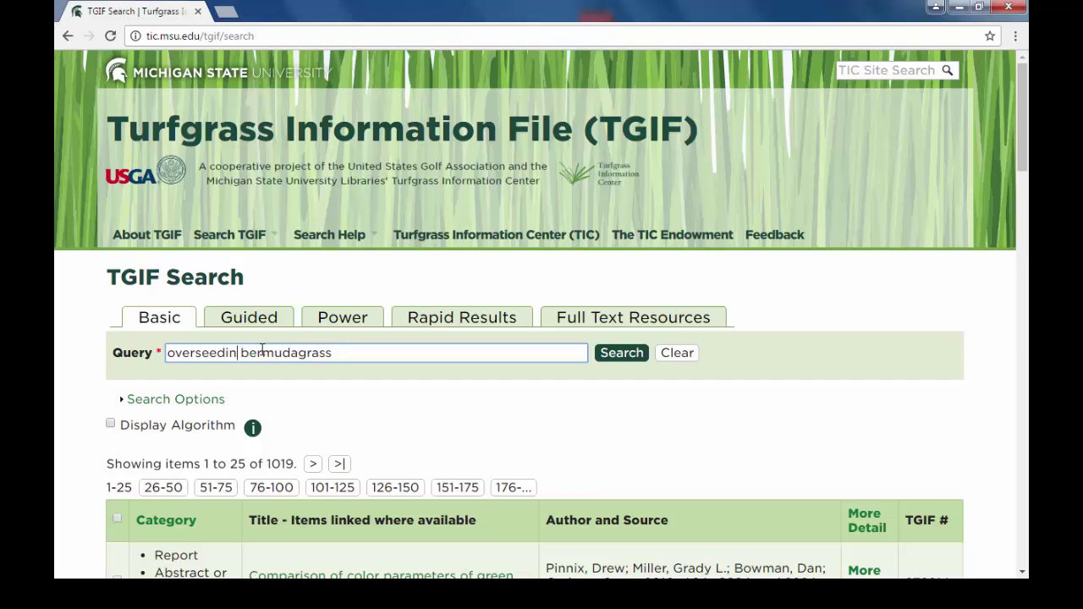
{"action": "key", "text": "Return"}
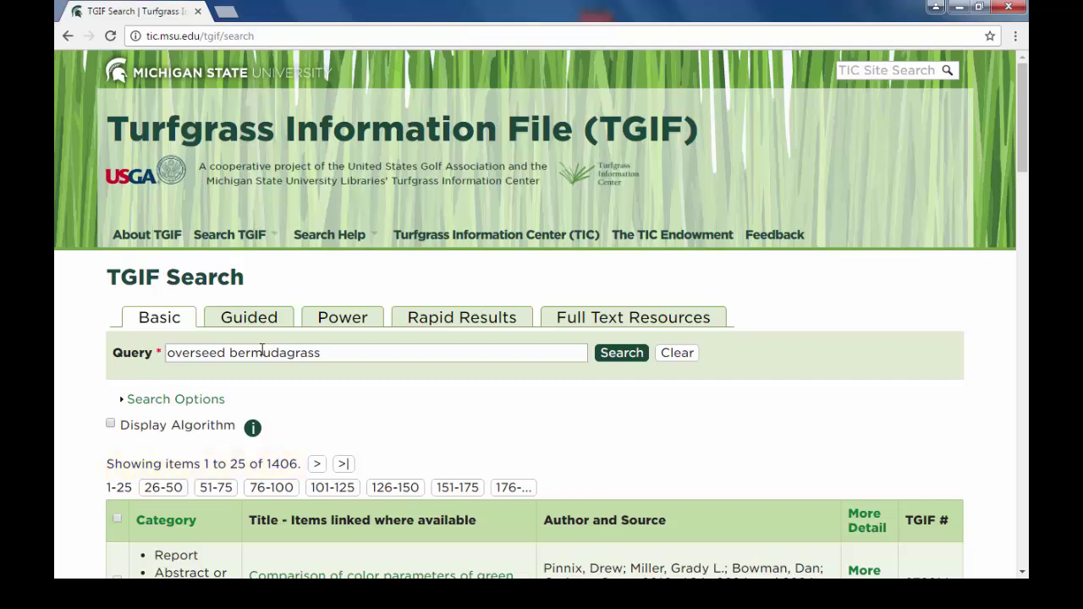
- Append 'field' to make the query 'overseed bermudagrass field', narrowing results to 340
{"action": "left_click", "coordinate": [365, 355]}
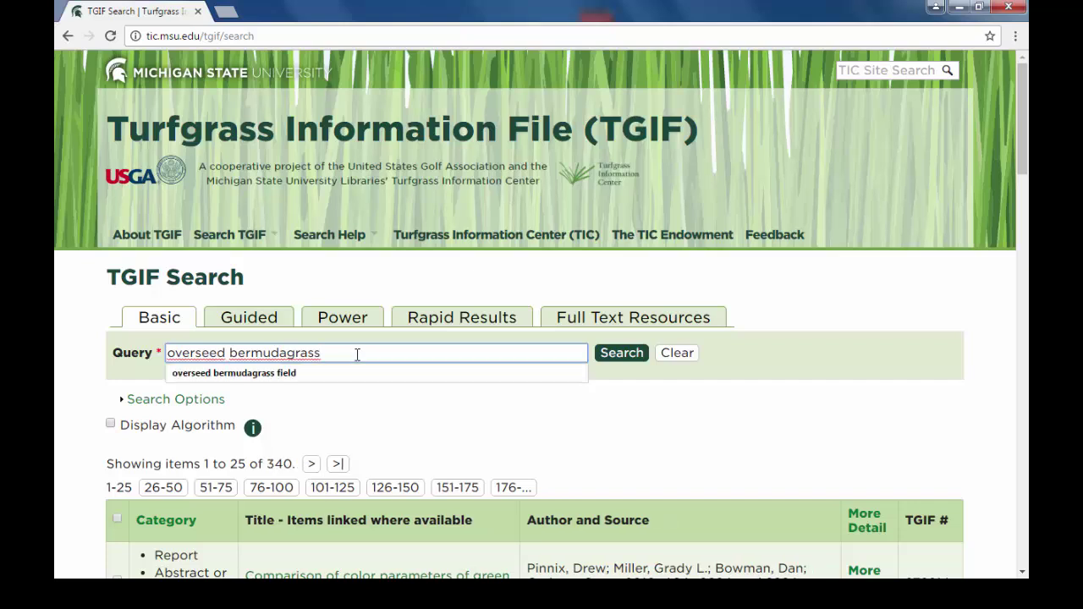
{"action": "type", "text": "field"}
{"action": "key", "text": "Return"}
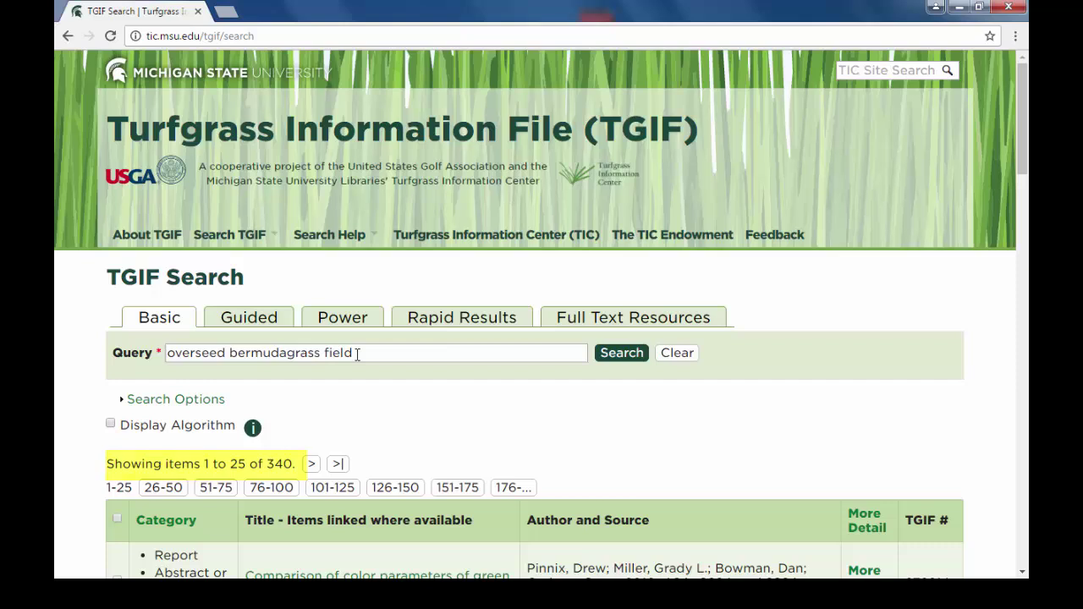
{"action": "scroll", "coordinate": [357, 354], "scroll_direction": "down", "scroll_amount": 1}
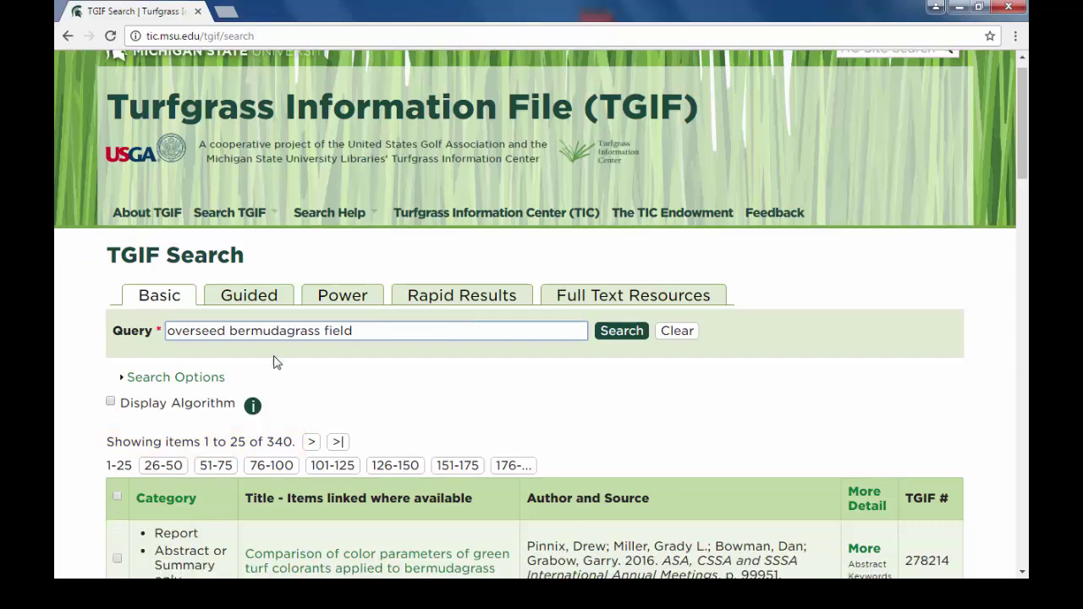
- Expand Search Options, keeping 25 results per page, Brief Table format and New to Old sort
{"action": "left_click", "coordinate": [203, 378]}
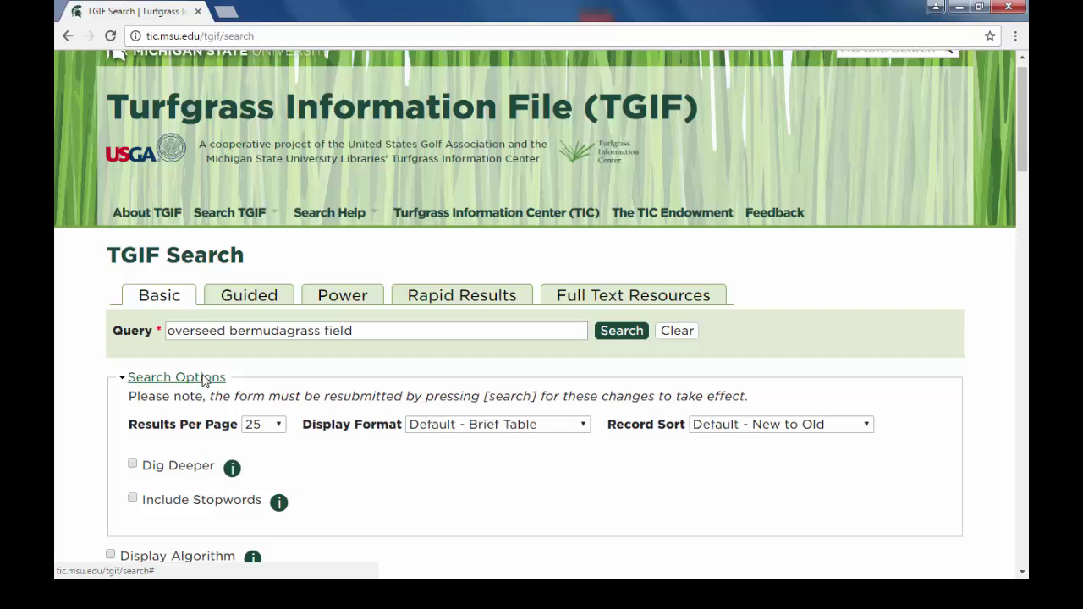
{"action": "left_click", "coordinate": [257, 426]}
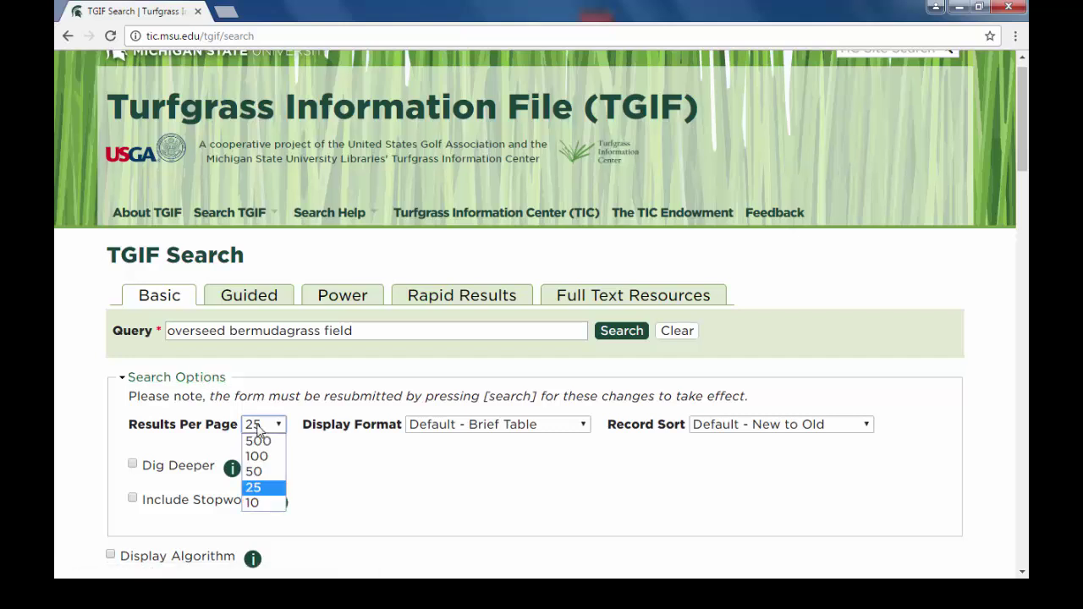
{"action": "left_click", "coordinate": [258, 432]}
{"action": "left_click", "coordinate": [457, 427]}
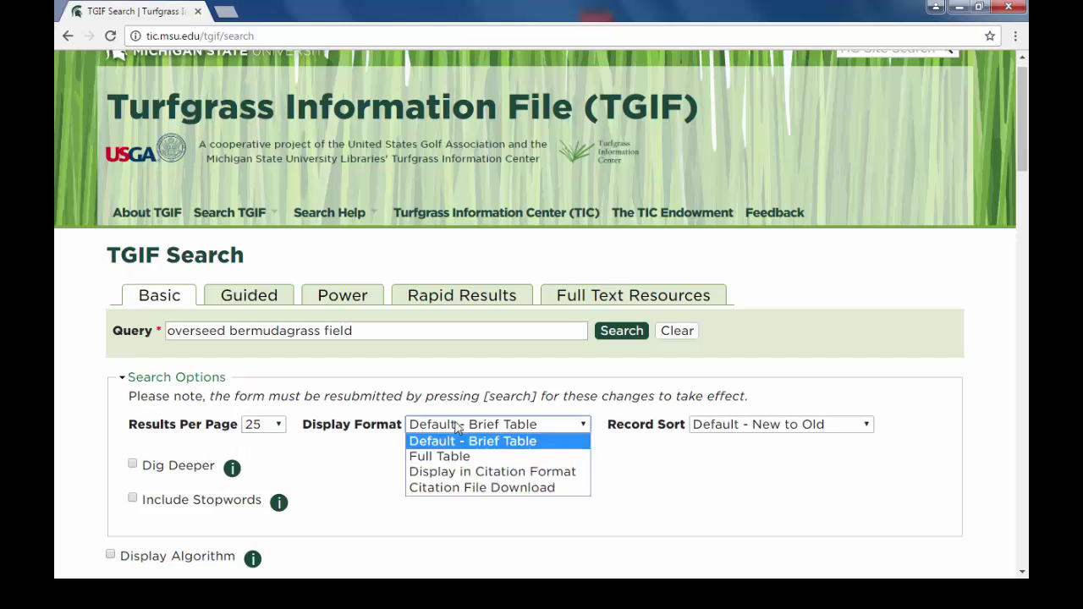
{"action": "left_click", "coordinate": [457, 427]}
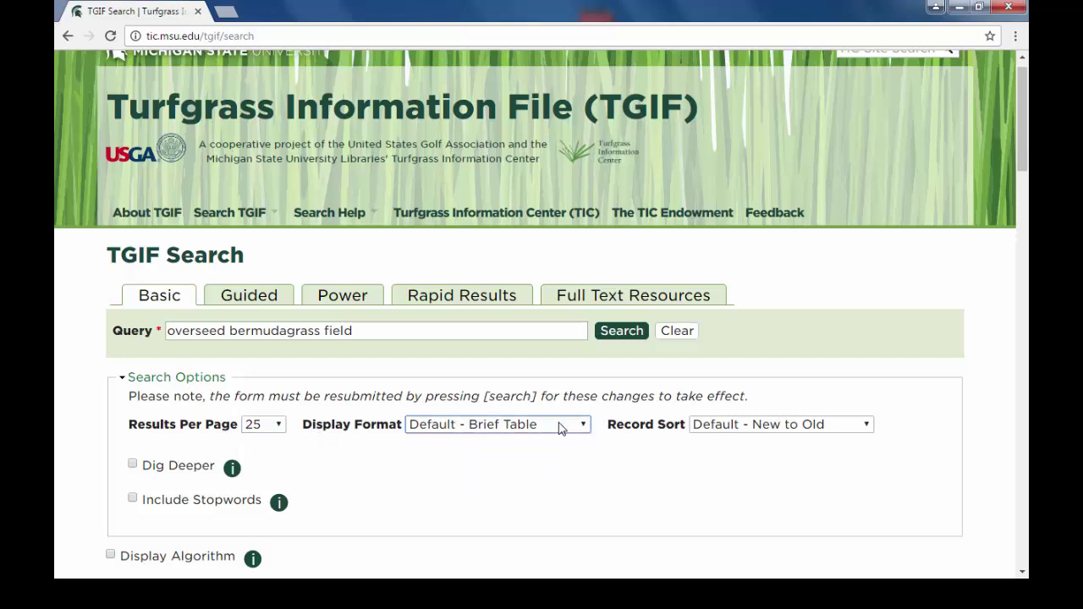
{"action": "left_click", "coordinate": [767, 432]}
{"action": "left_click", "coordinate": [767, 433]}
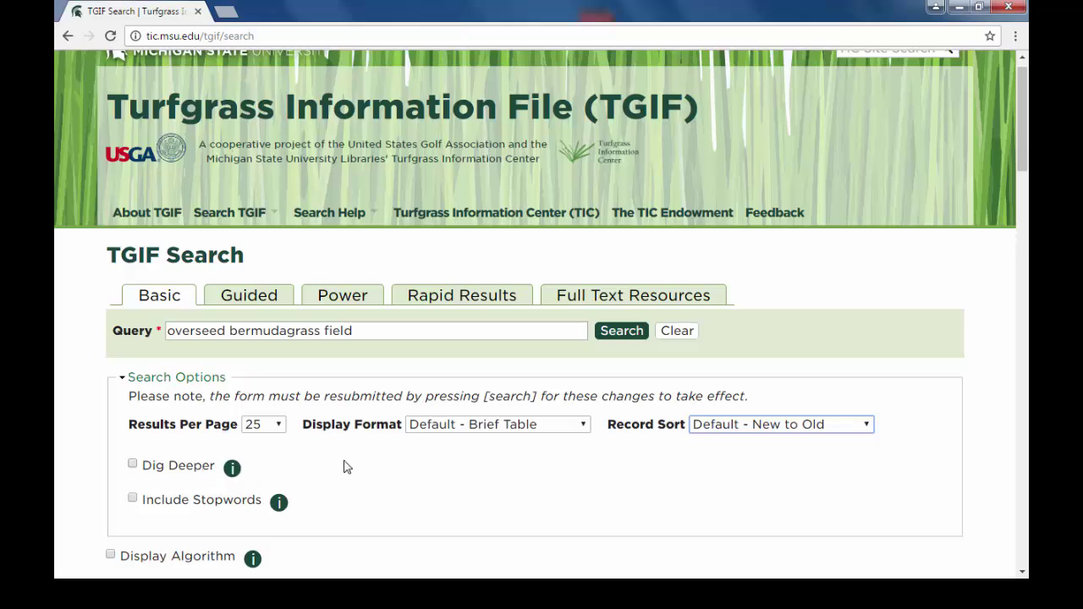
- Mark the mechanical cultivation and dislodgeable 2,4-D residues records and display the selected results together
{"action": "scroll", "coordinate": [345, 466], "scroll_direction": "down", "scroll_amount": 5}
{"action": "scroll", "coordinate": [344, 466], "scroll_direction": "down", "scroll_amount": 1}
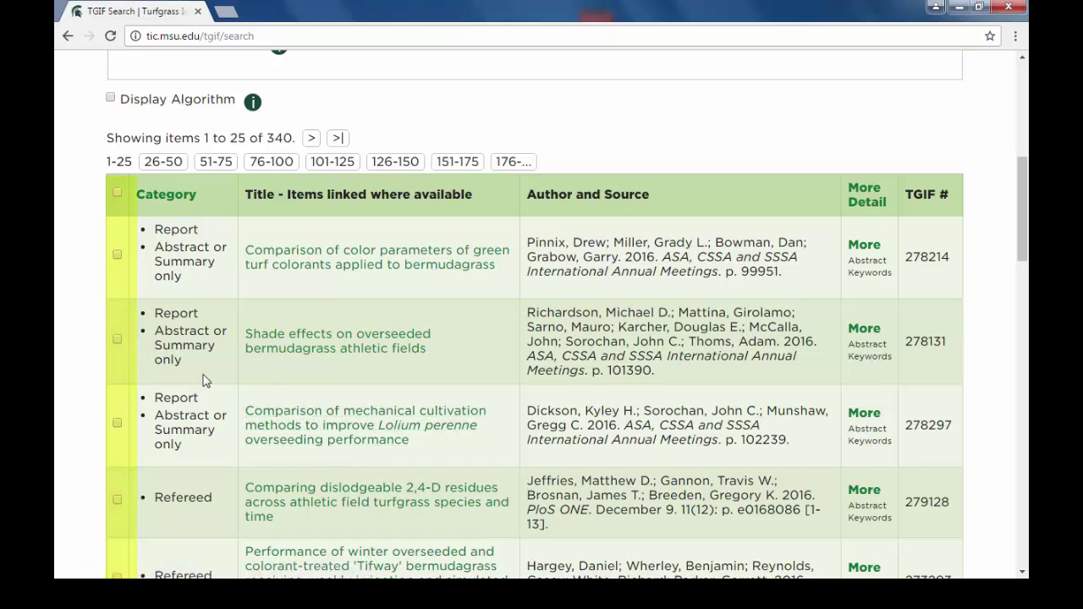
{"action": "scroll", "coordinate": [90, 392], "scroll_direction": "down", "scroll_amount": 1}
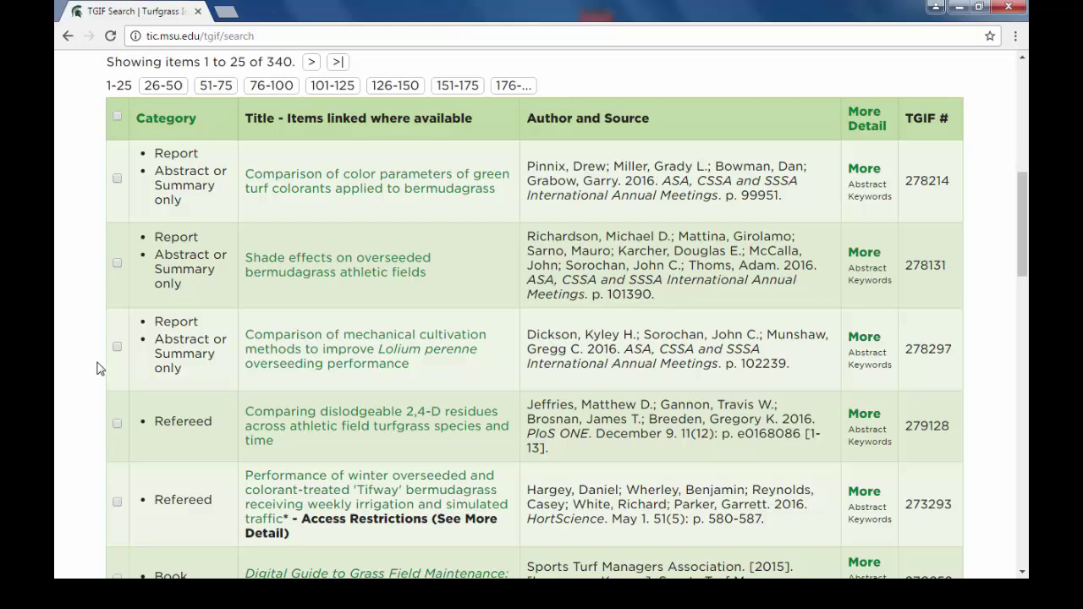
{"action": "left_click", "coordinate": [117, 347]}
{"action": "left_click", "coordinate": [117, 475]}
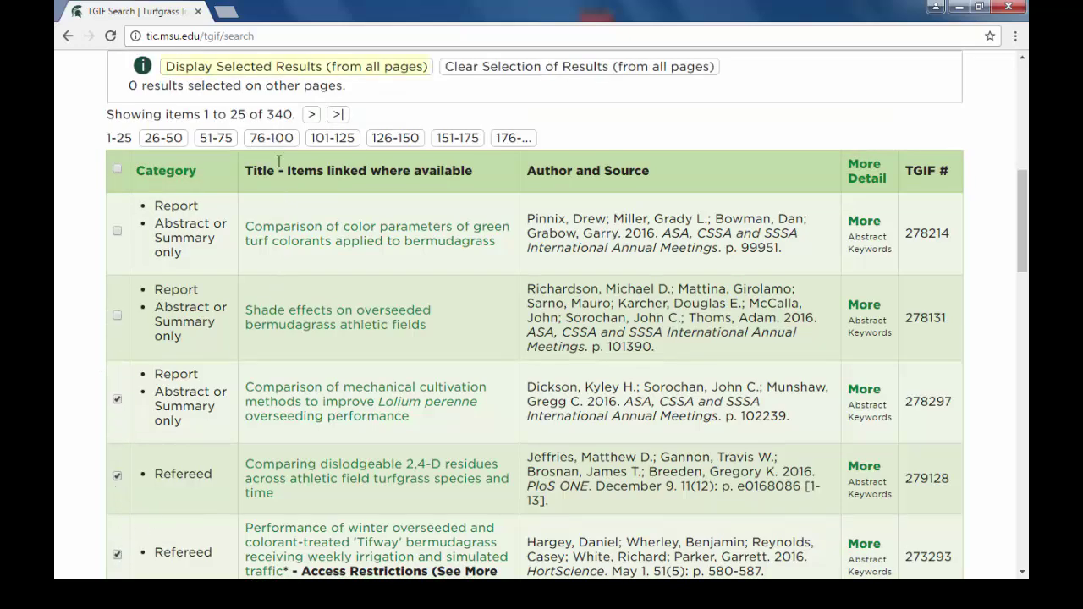
{"action": "left_click", "coordinate": [294, 77]}
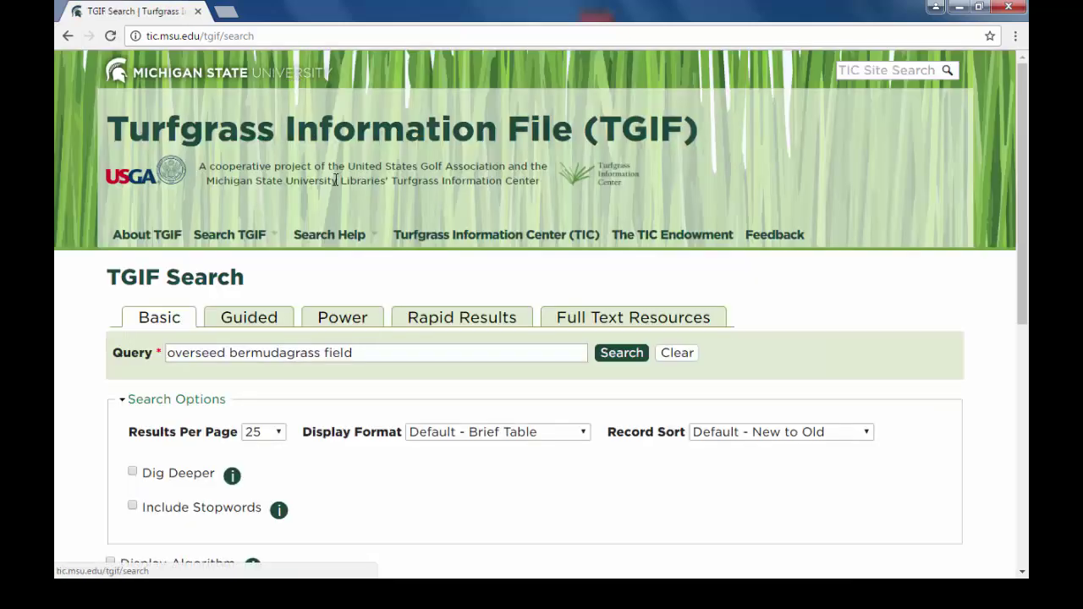
- Clear the selection of marked records
{"action": "scroll", "coordinate": [399, 332], "scroll_direction": "down", "scroll_amount": 5}
{"action": "scroll", "coordinate": [401, 337], "scroll_direction": "down", "scroll_amount": 1}
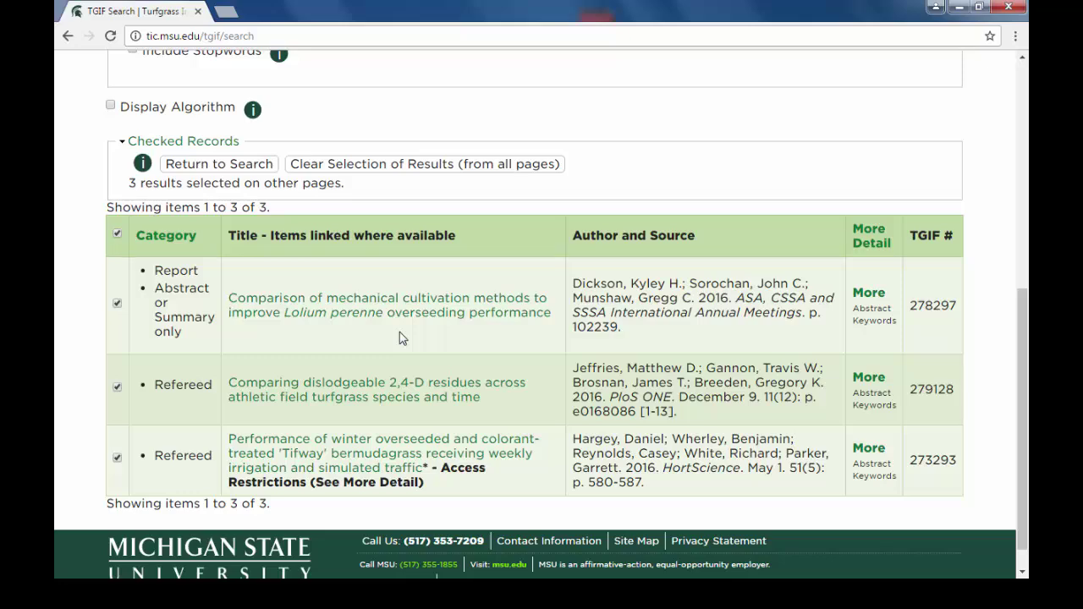
{"action": "left_click", "coordinate": [414, 174]}
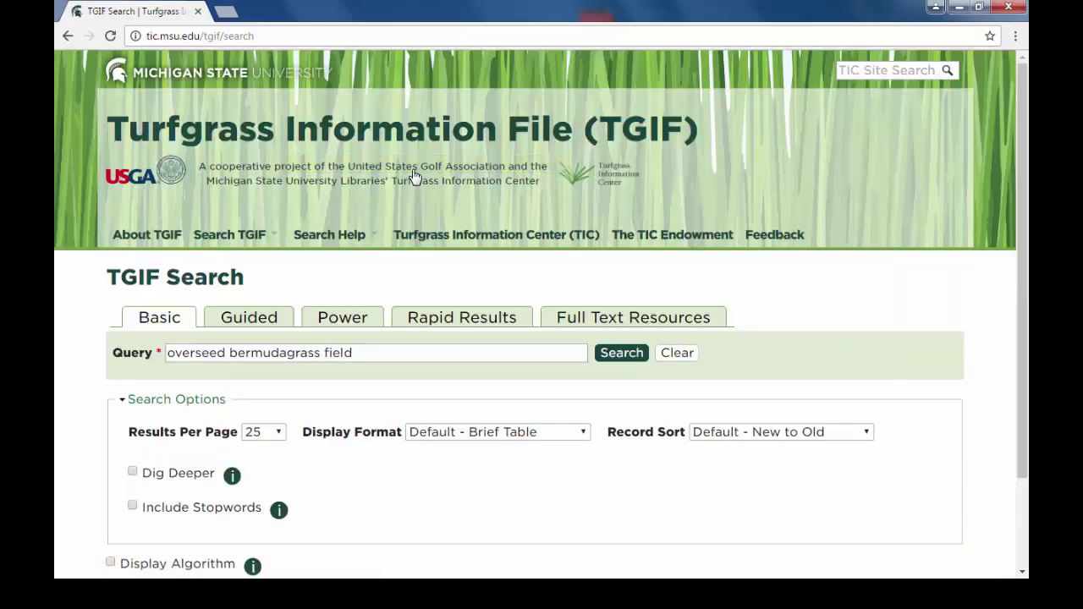
- Rerun the 'overseed bermudagrass field' search and scroll down to the Digital Guide book entries
{"action": "left_click", "coordinate": [627, 356]}
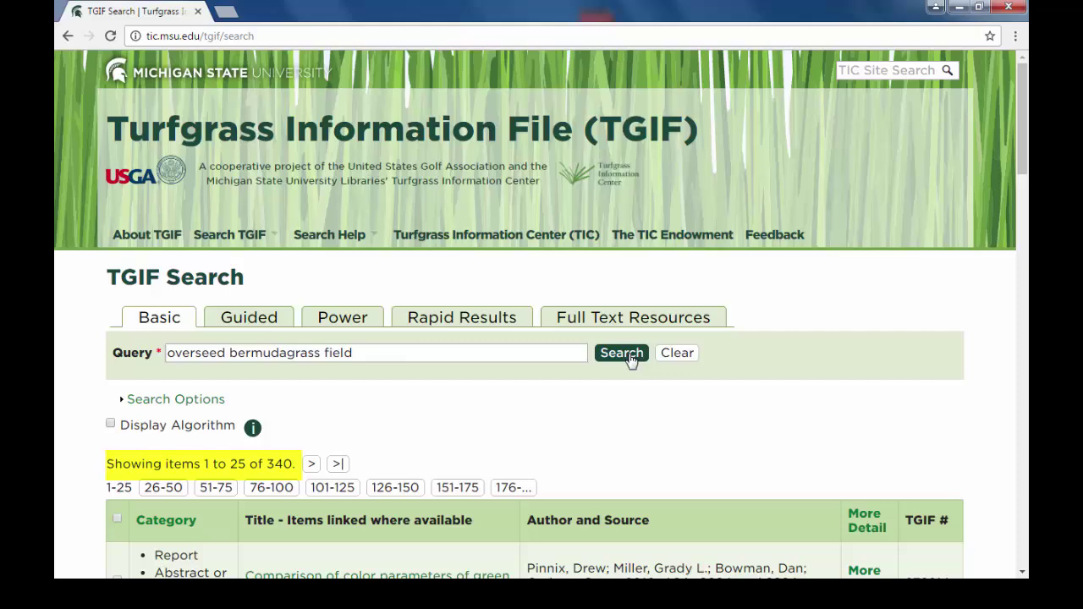
{"action": "scroll", "coordinate": [633, 358], "scroll_direction": "down", "scroll_amount": 3}
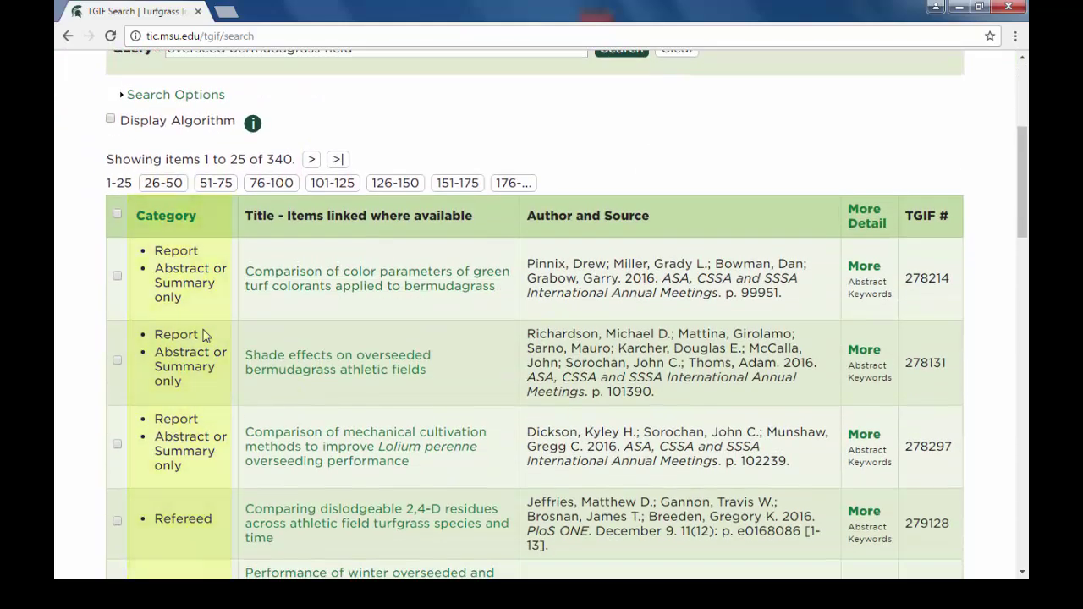
{"action": "scroll", "coordinate": [203, 336], "scroll_direction": "down", "scroll_amount": 3}
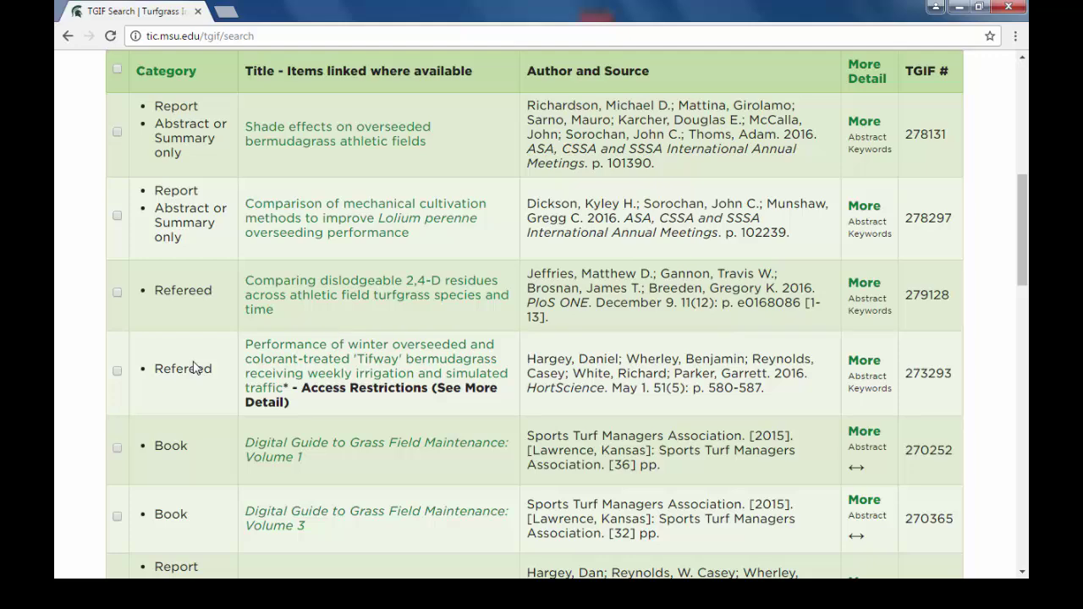
{"action": "scroll", "coordinate": [191, 385], "scroll_direction": "down", "scroll_amount": 1}
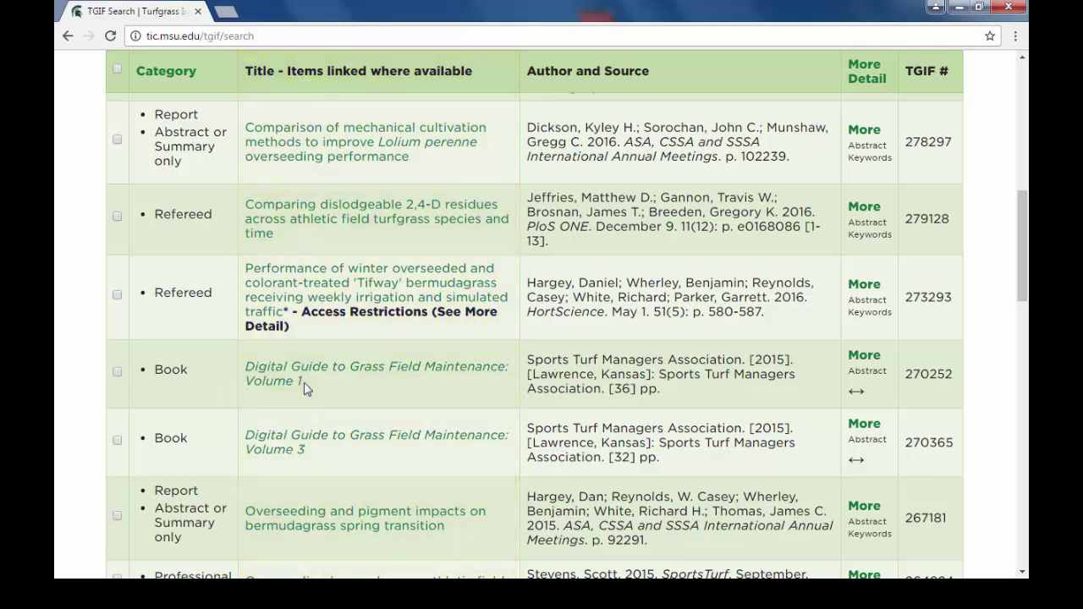
{"action": "left_click", "coordinate": [391, 373]}
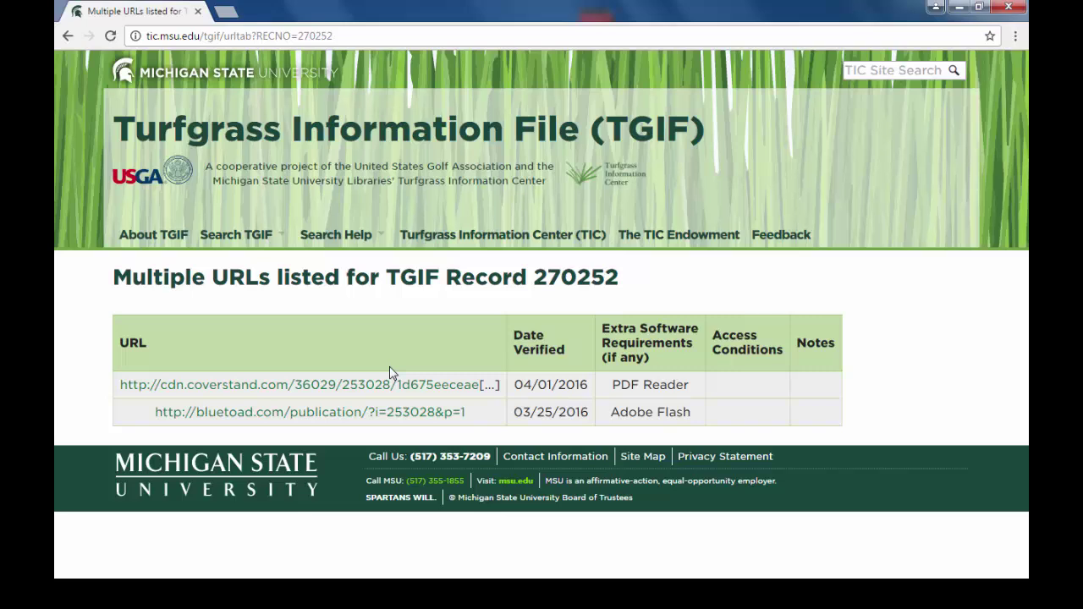
{"action": "left_click", "coordinate": [389, 384]}
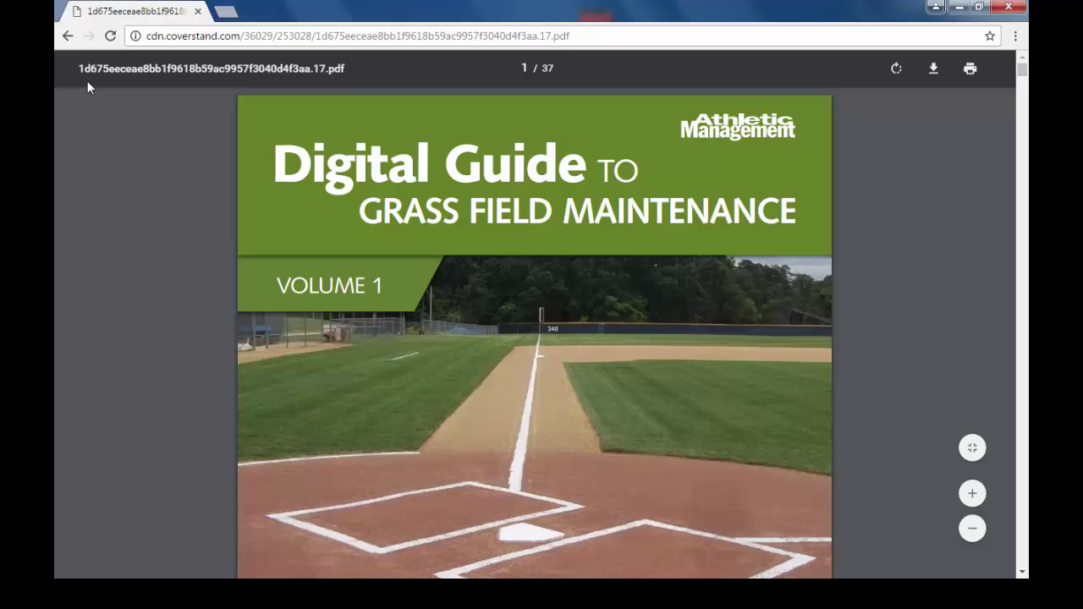
{"action": "left_click", "coordinate": [69, 38]}
{"action": "left_click", "coordinate": [69, 38]}
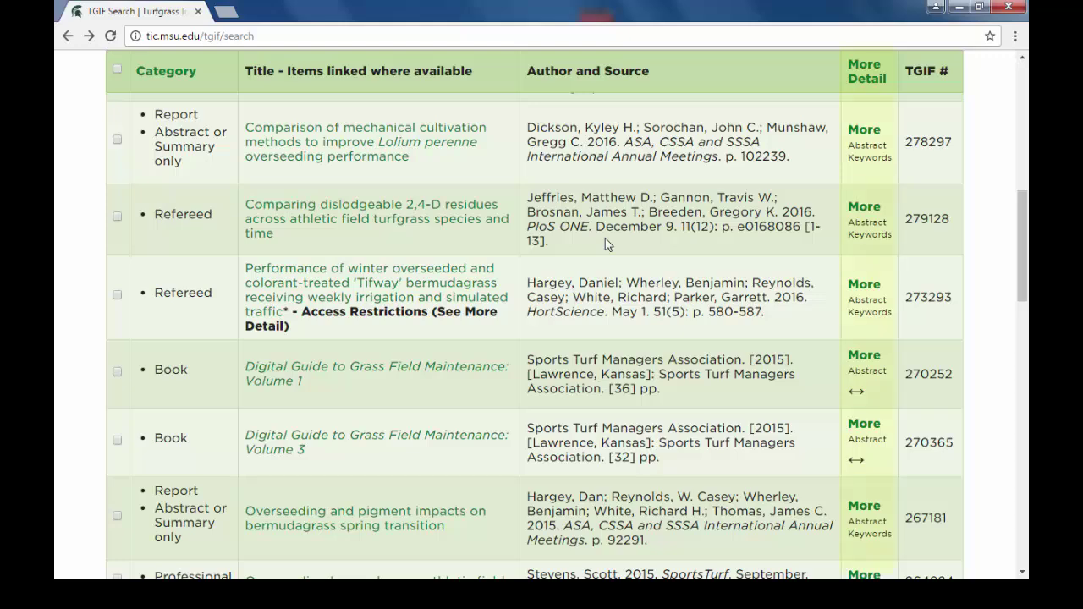
- Open full record 279128 on dislodgeable 2,4-D residues and read through its abstract and access options
{"action": "left_click", "coordinate": [866, 208]}
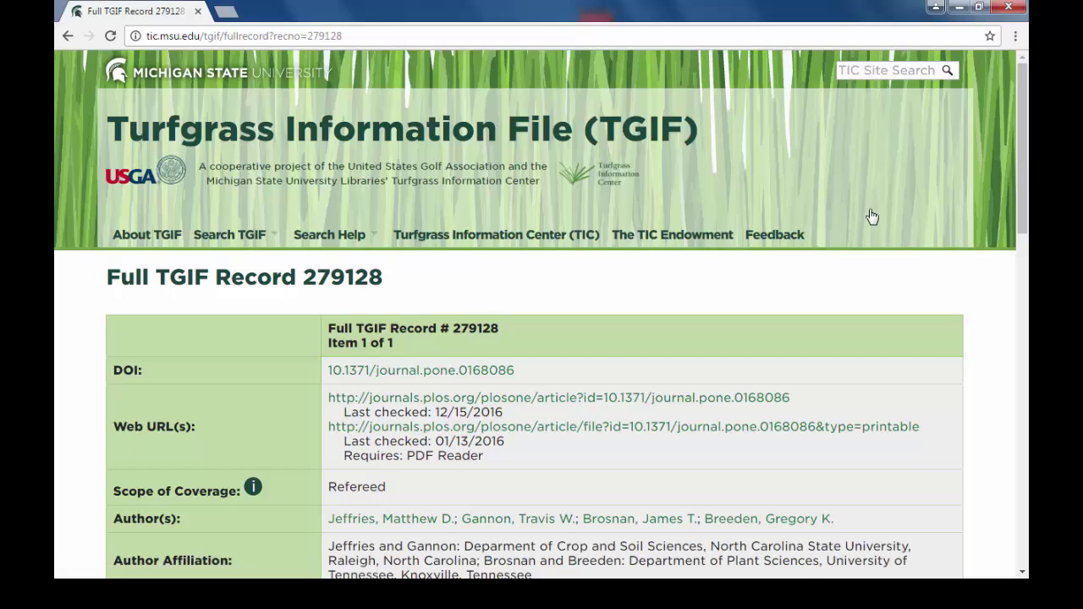
{"action": "scroll", "coordinate": [748, 319], "scroll_direction": "down", "scroll_amount": 3}
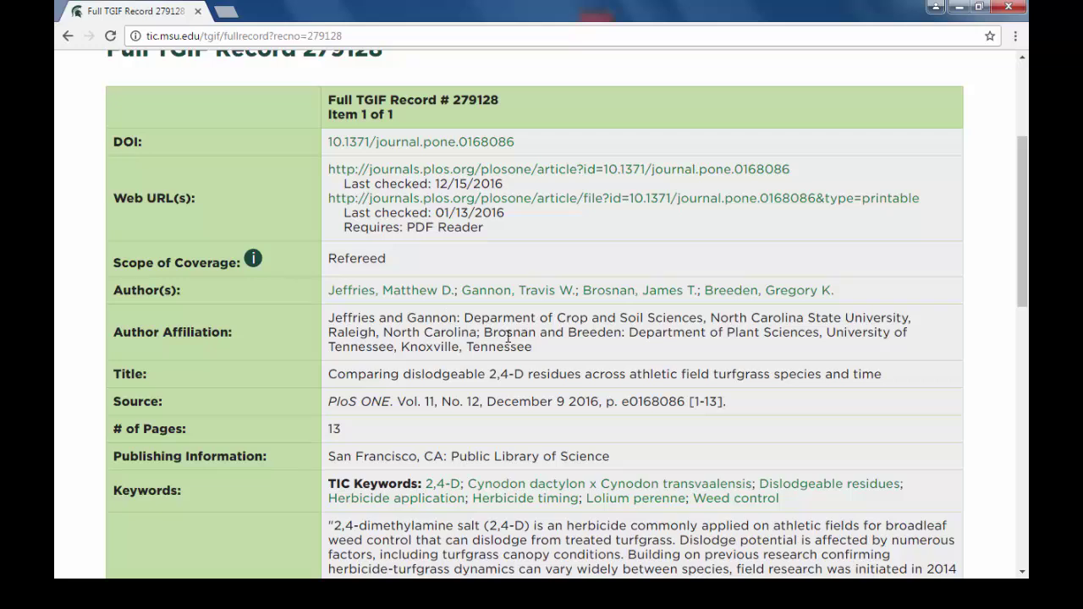
{"action": "scroll", "coordinate": [508, 339], "scroll_direction": "down", "scroll_amount": 2}
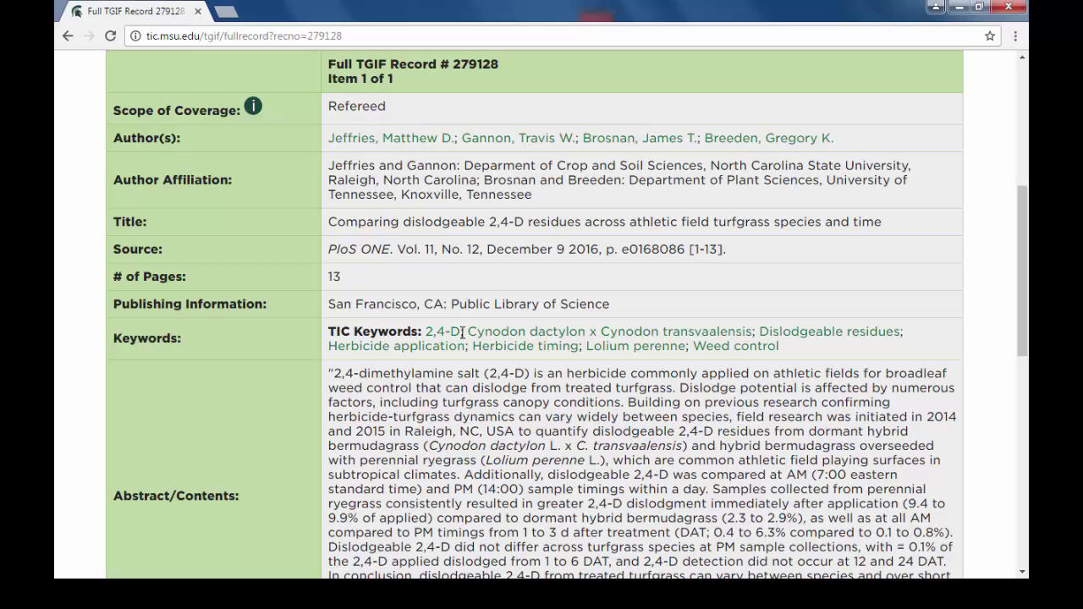
{"action": "scroll", "coordinate": [464, 329], "scroll_direction": "down", "scroll_amount": 2}
{"action": "scroll", "coordinate": [465, 329], "scroll_direction": "down", "scroll_amount": 1}
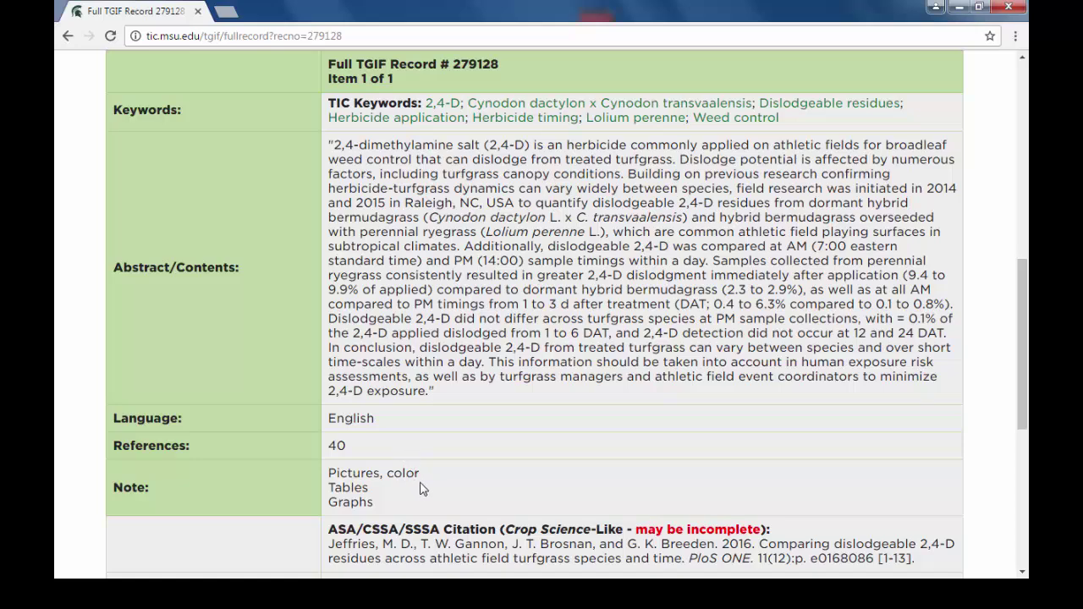
{"action": "scroll", "coordinate": [421, 484], "scroll_direction": "down", "scroll_amount": 5}
{"action": "scroll", "coordinate": [306, 405], "scroll_direction": "down", "scroll_amount": 1}
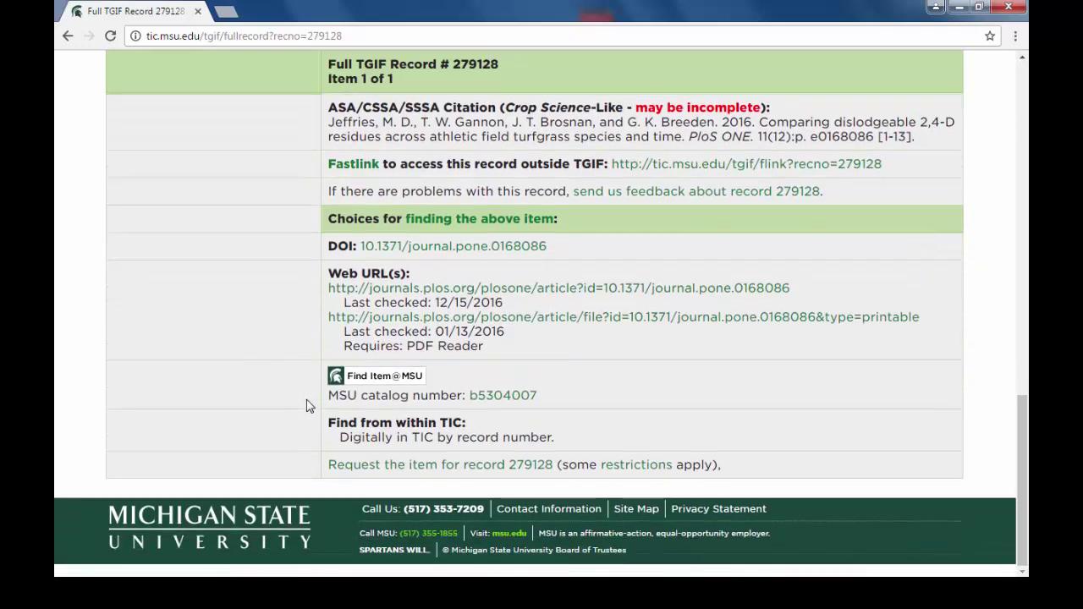